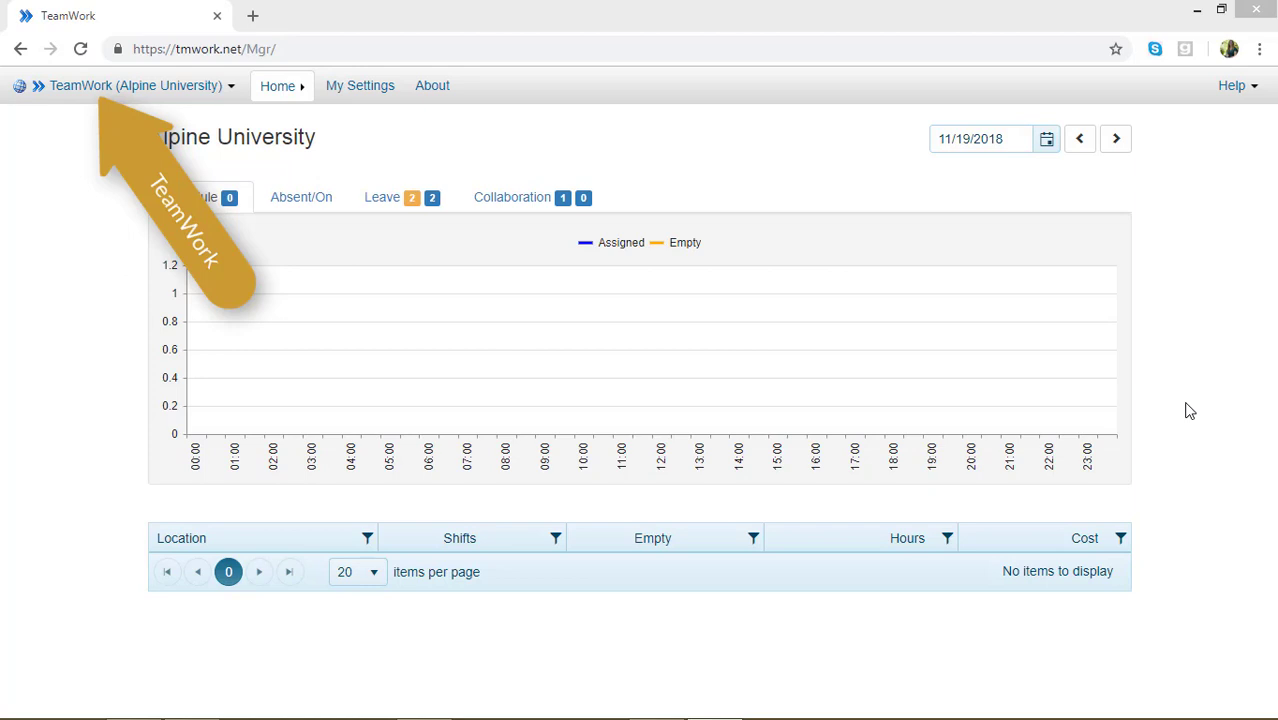
# Step: Open the report designs page for Alpine University
pyautogui.click(153, 94)
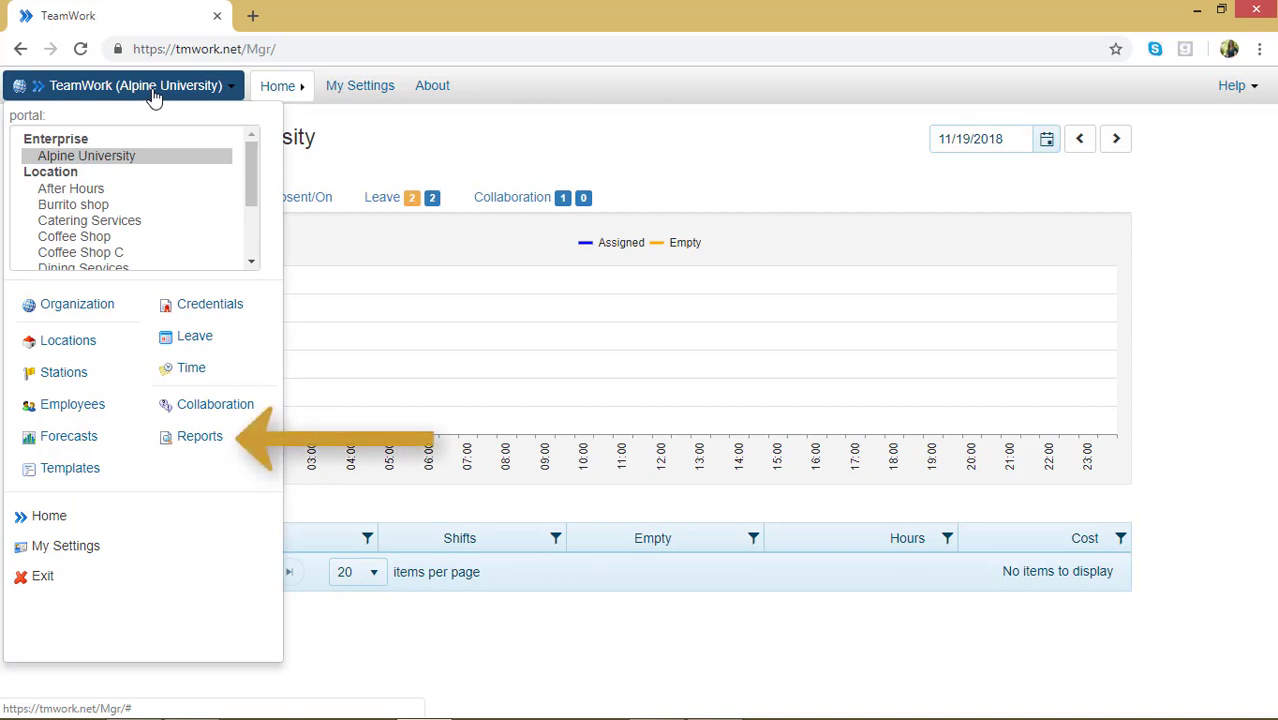
pyautogui.click(240, 436)
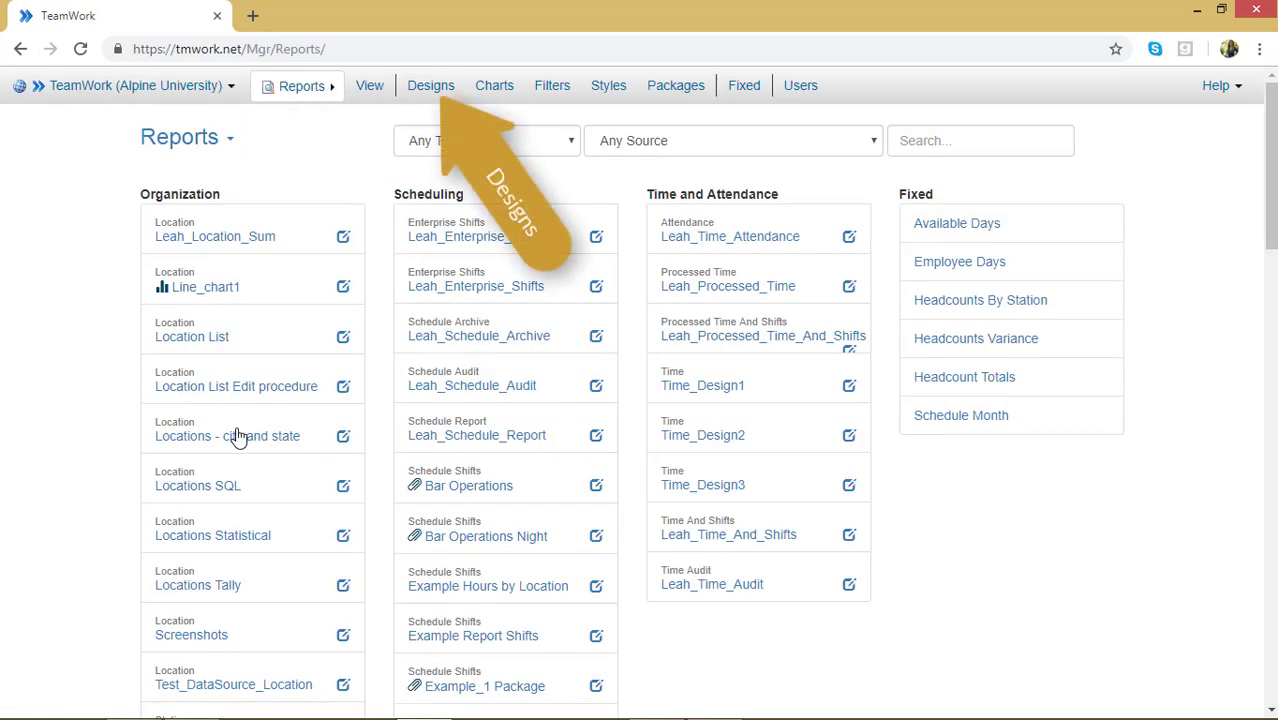
pyautogui.click(430, 92)
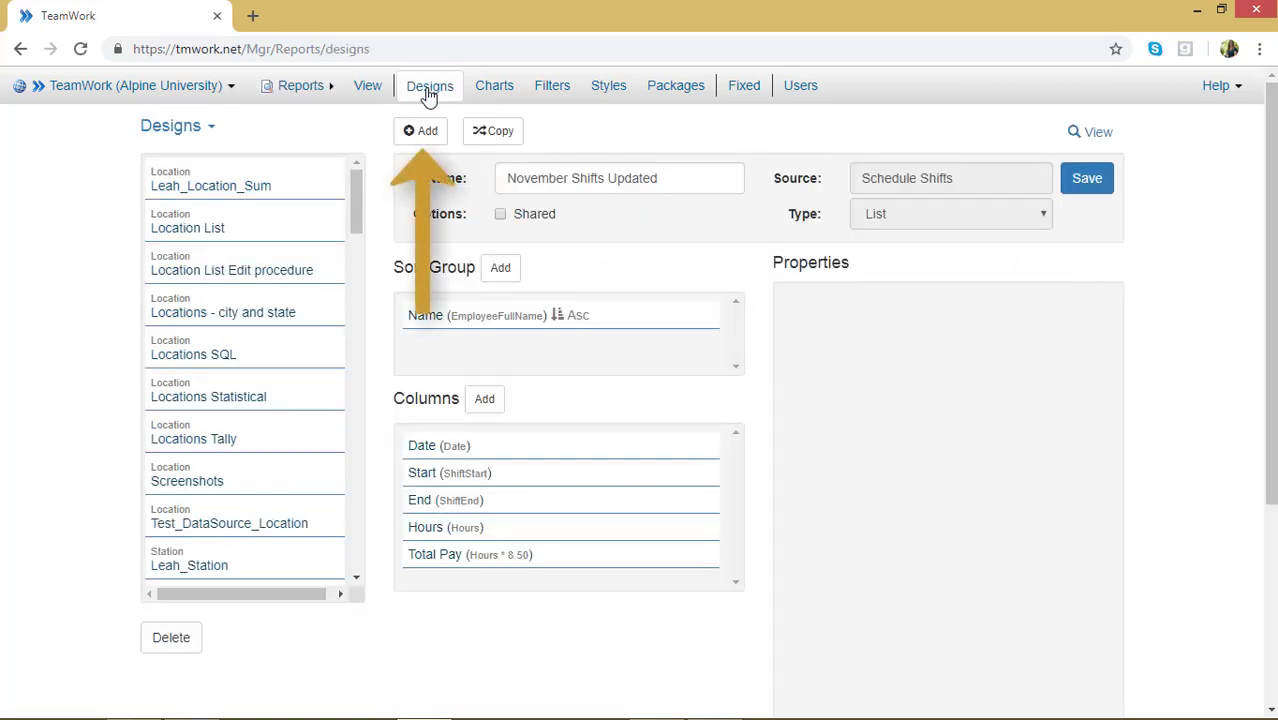
# Step: Add a List-type report design named Example with Scheduling: Schedule Shifts as its source
pyautogui.click(427, 133)
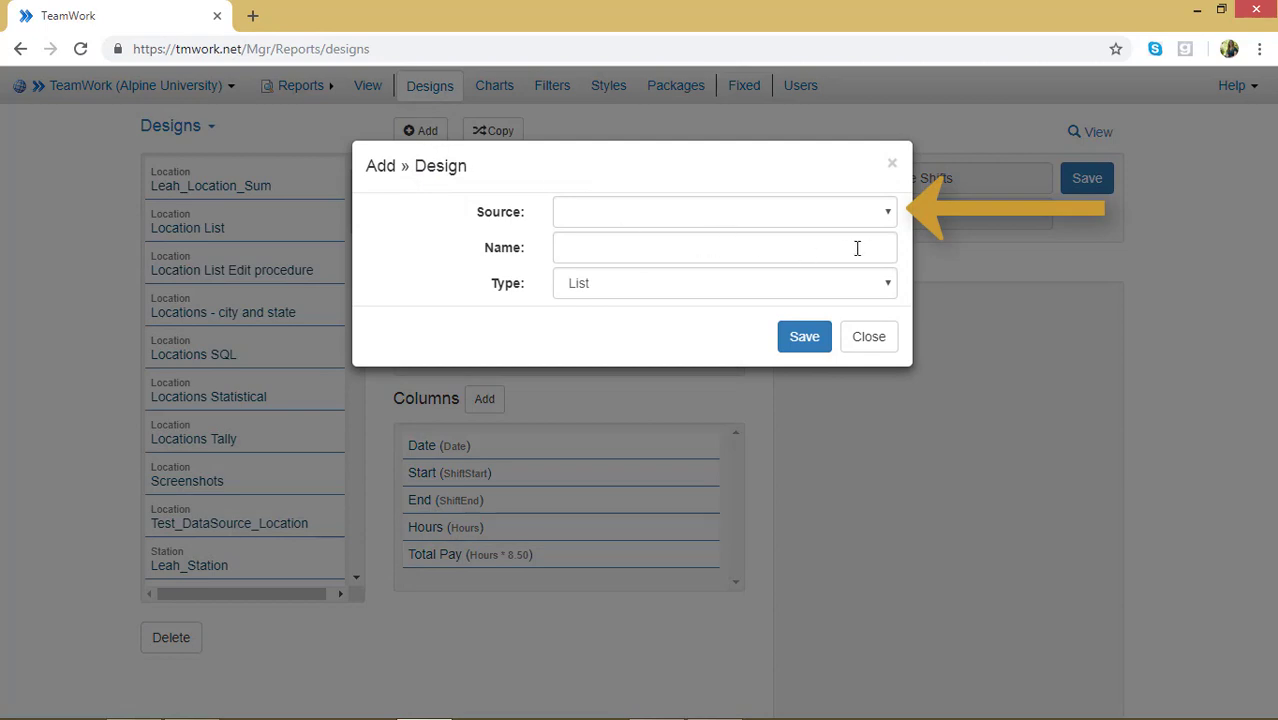
pyautogui.click(887, 215)
pyautogui.scroll(-3, 843, 373)
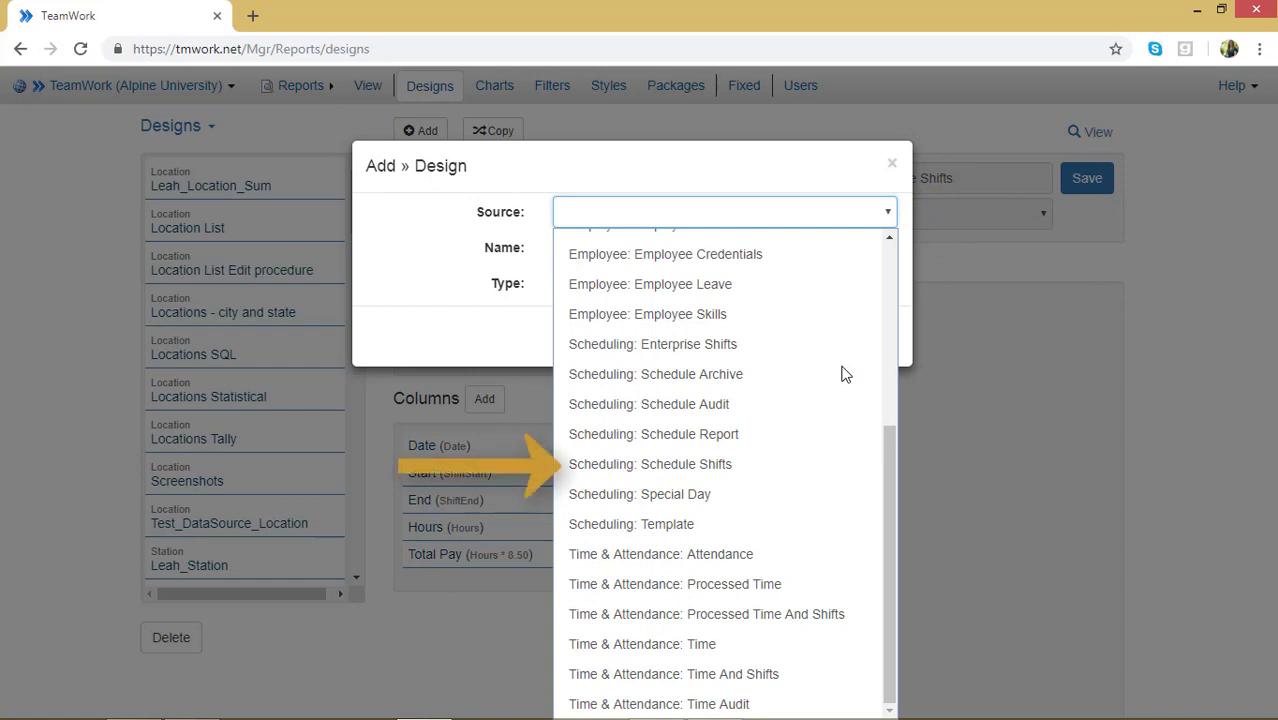
pyautogui.click(845, 474)
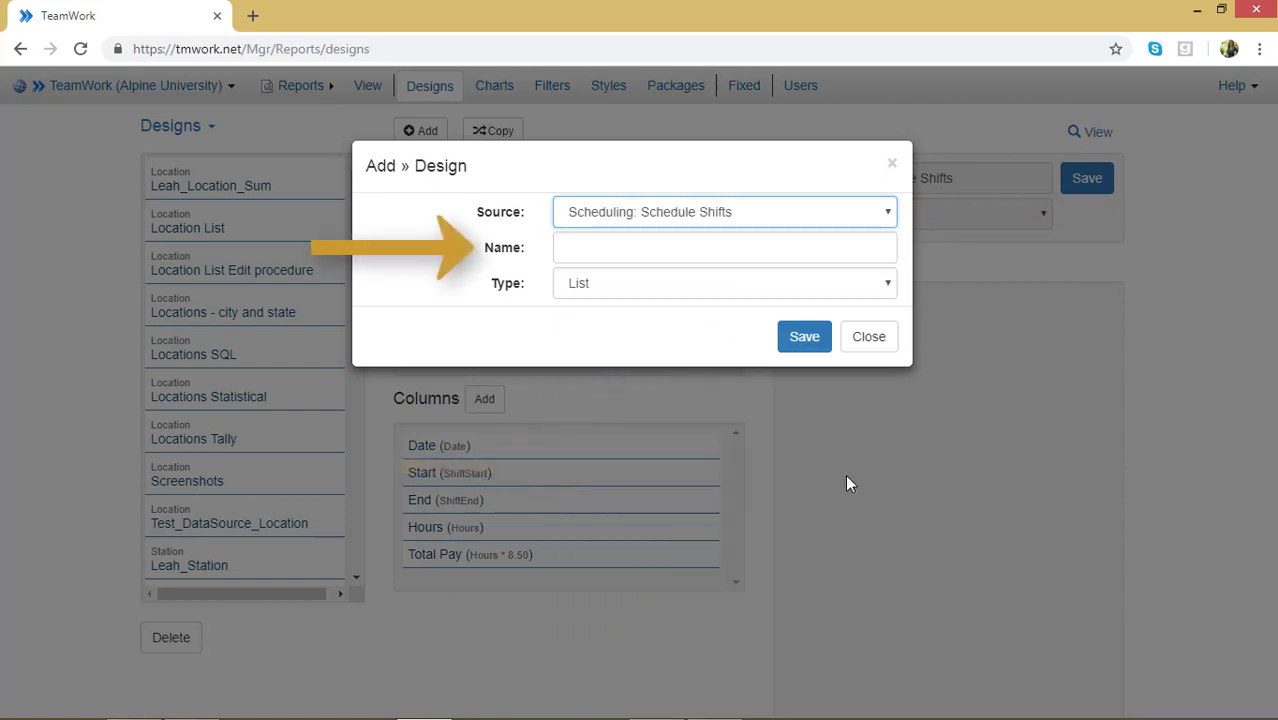
pyautogui.click(628, 253)
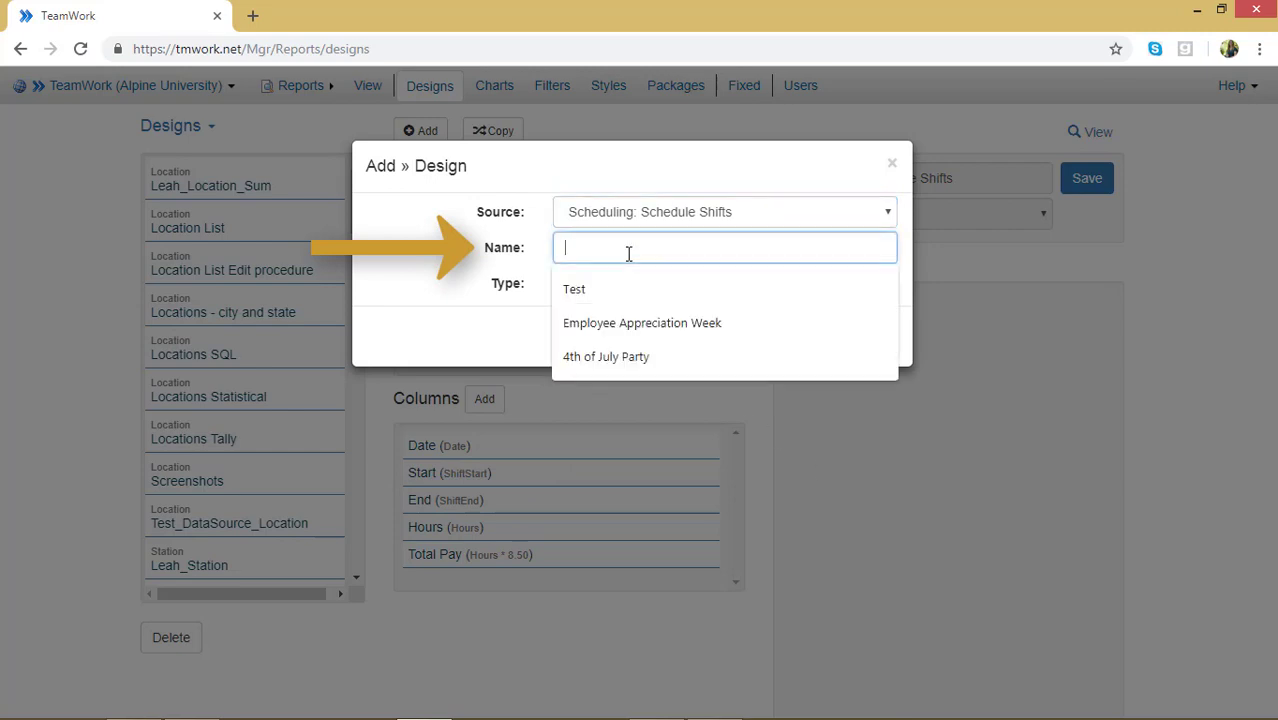
pyautogui.write('Ec')
pyautogui.write('ample')
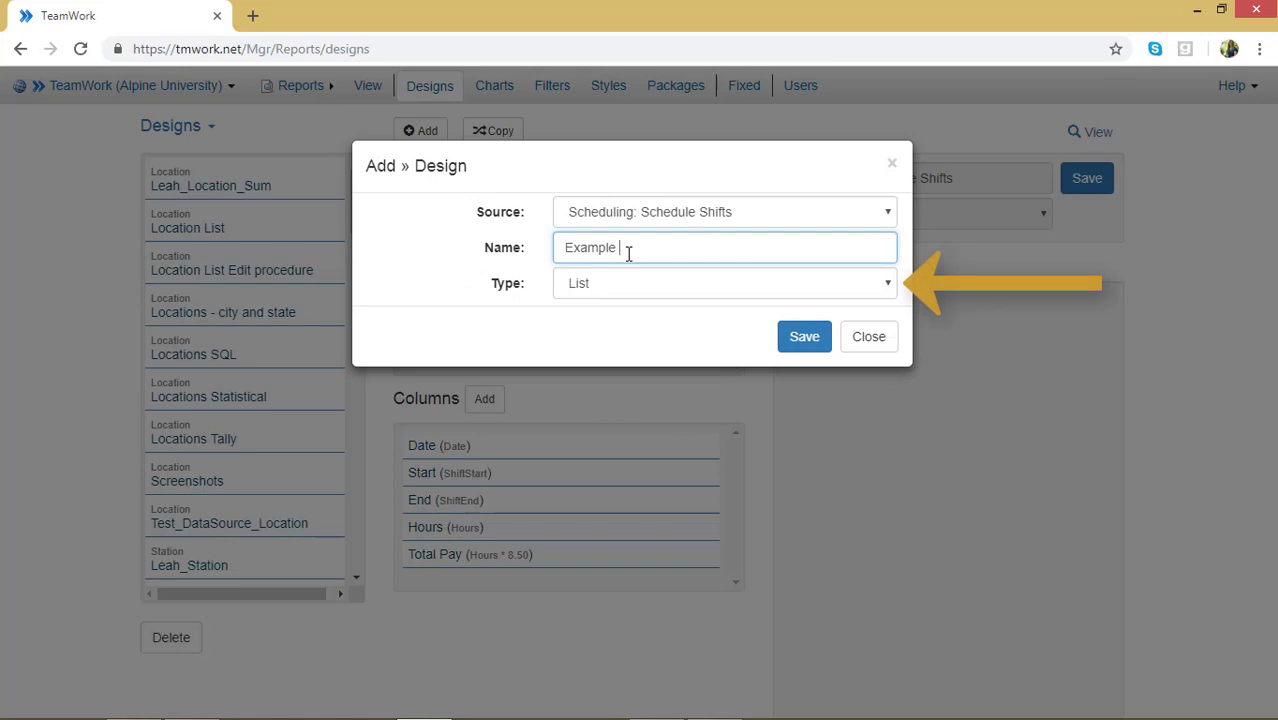
pyautogui.click(866, 287)
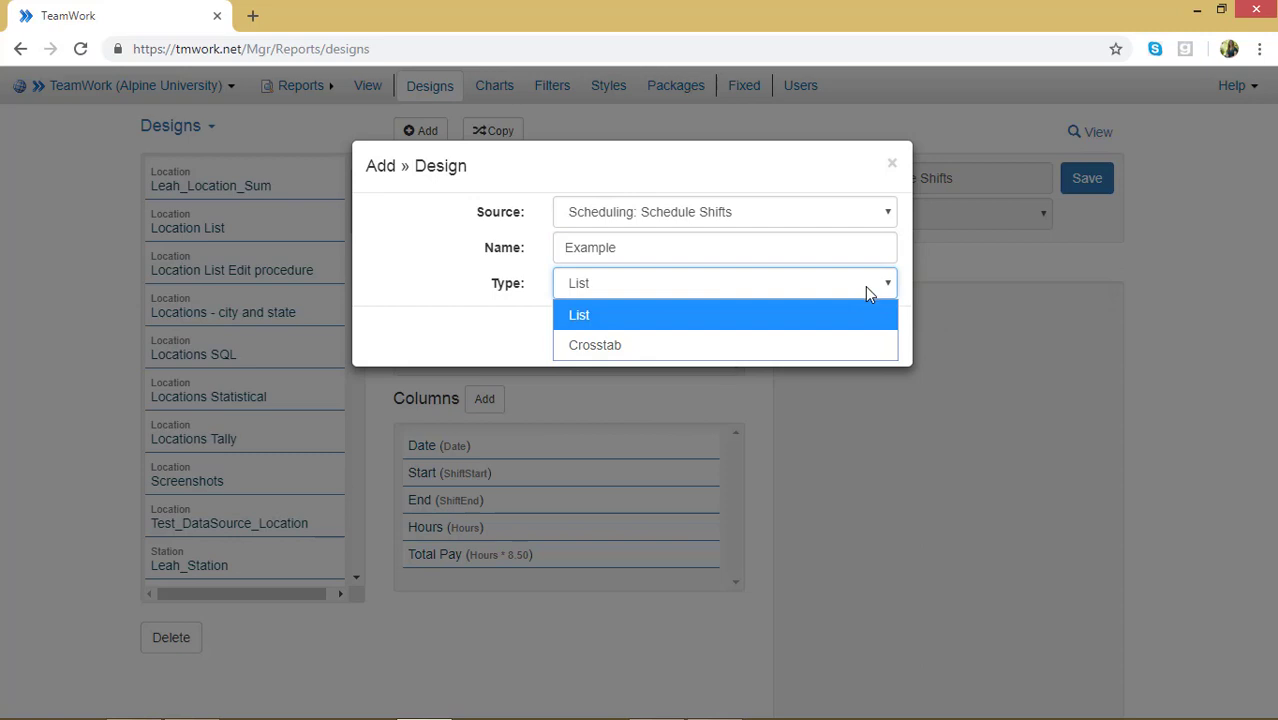
pyautogui.click(845, 314)
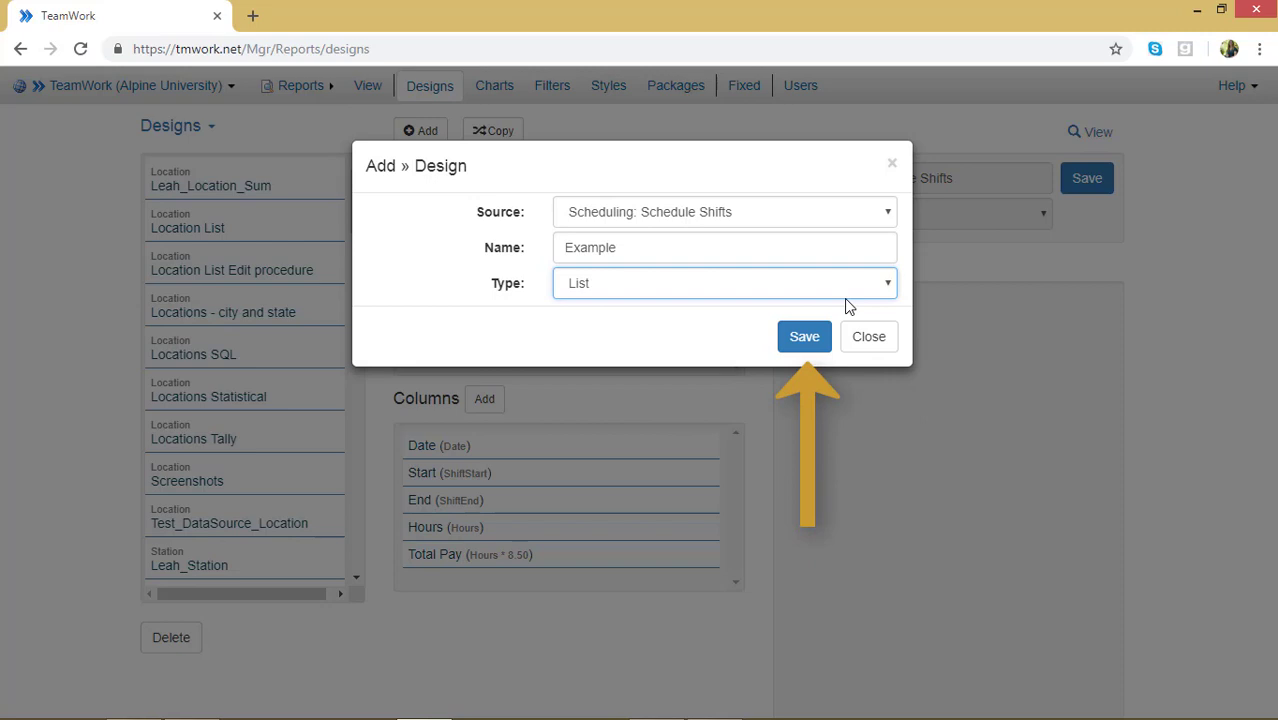
pyautogui.click(794, 337)
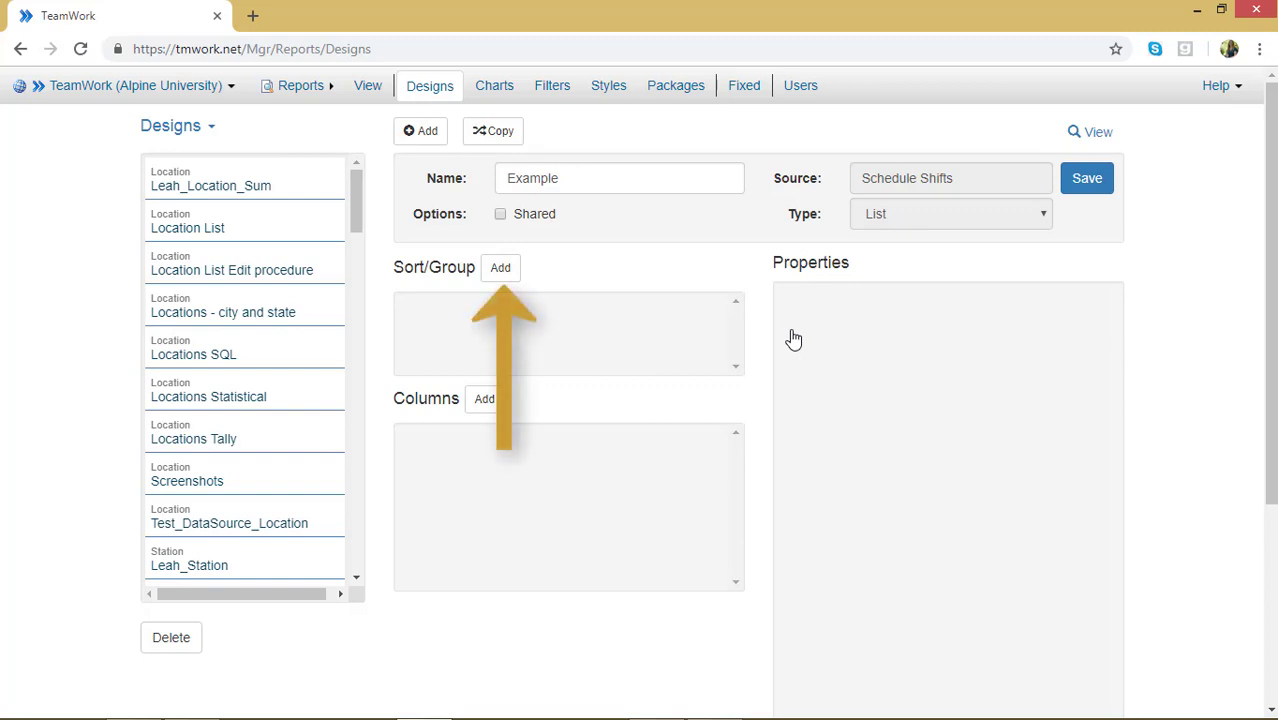
# Step: Add the EmployeeFullName field to the design's Sort/Group section
pyautogui.click(500, 268)
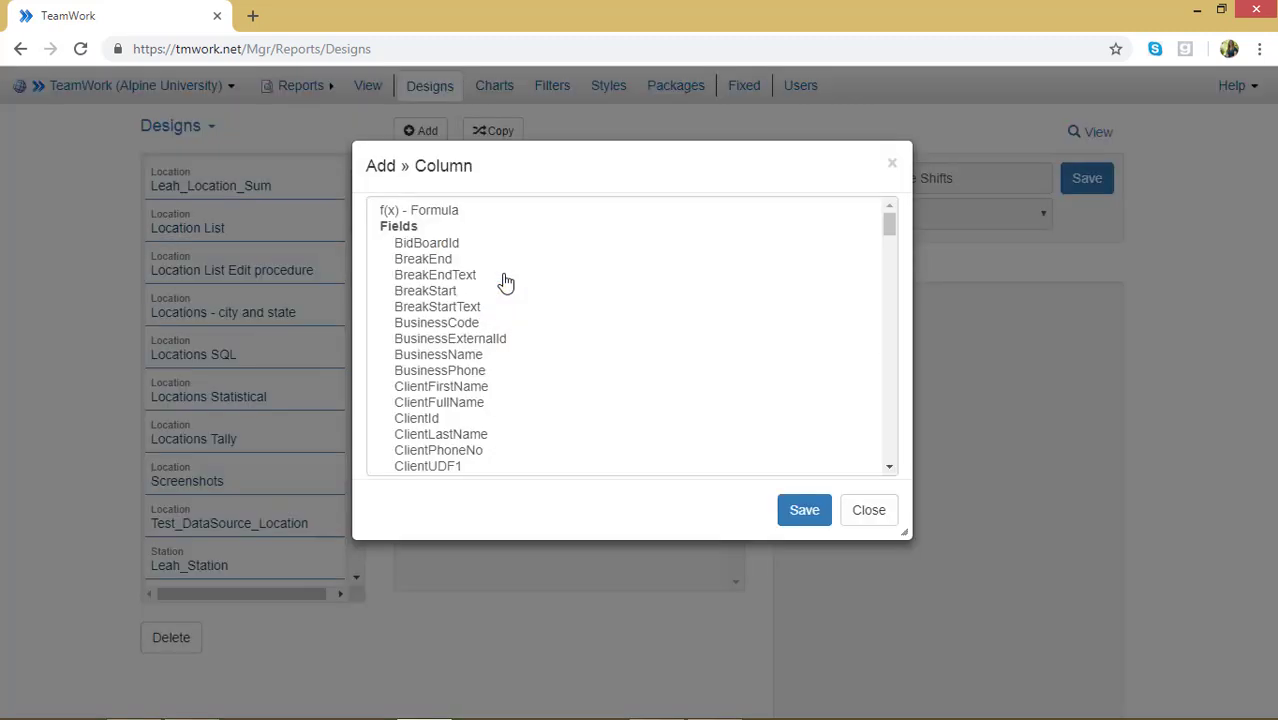
pyautogui.scroll(-2, 503, 280)
pyautogui.scroll(-3, 505, 277)
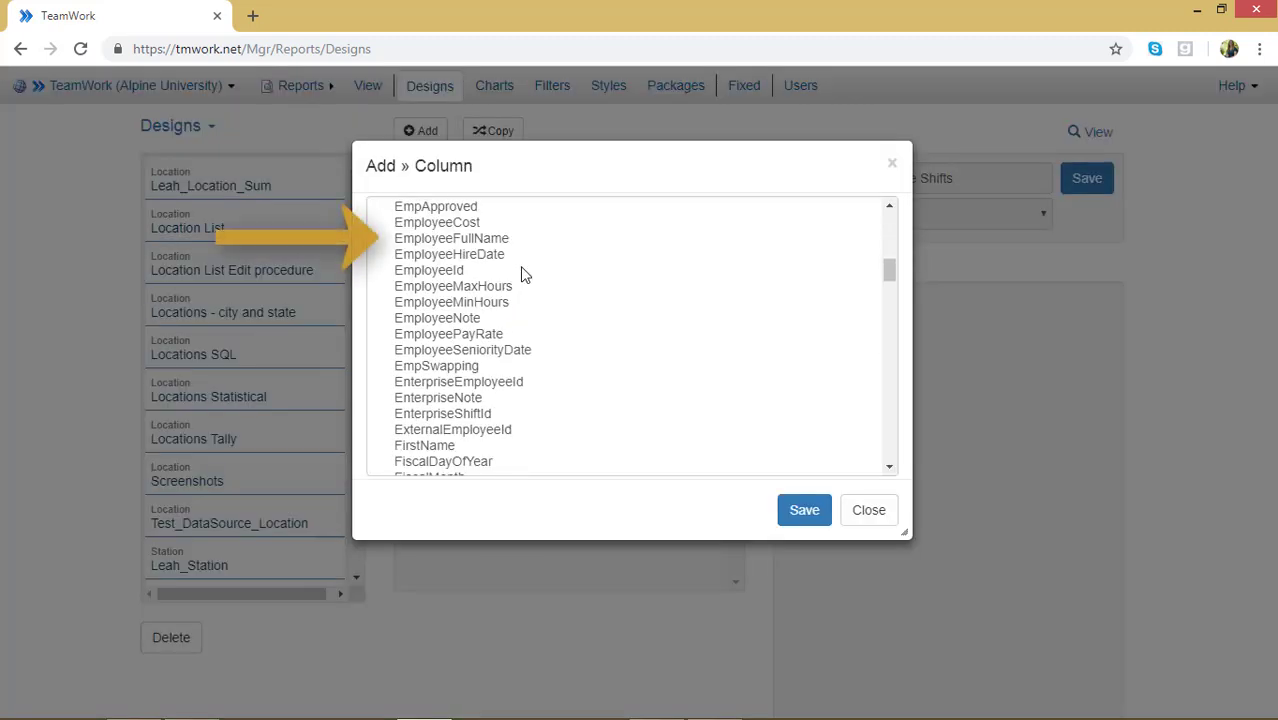
pyautogui.click(503, 243)
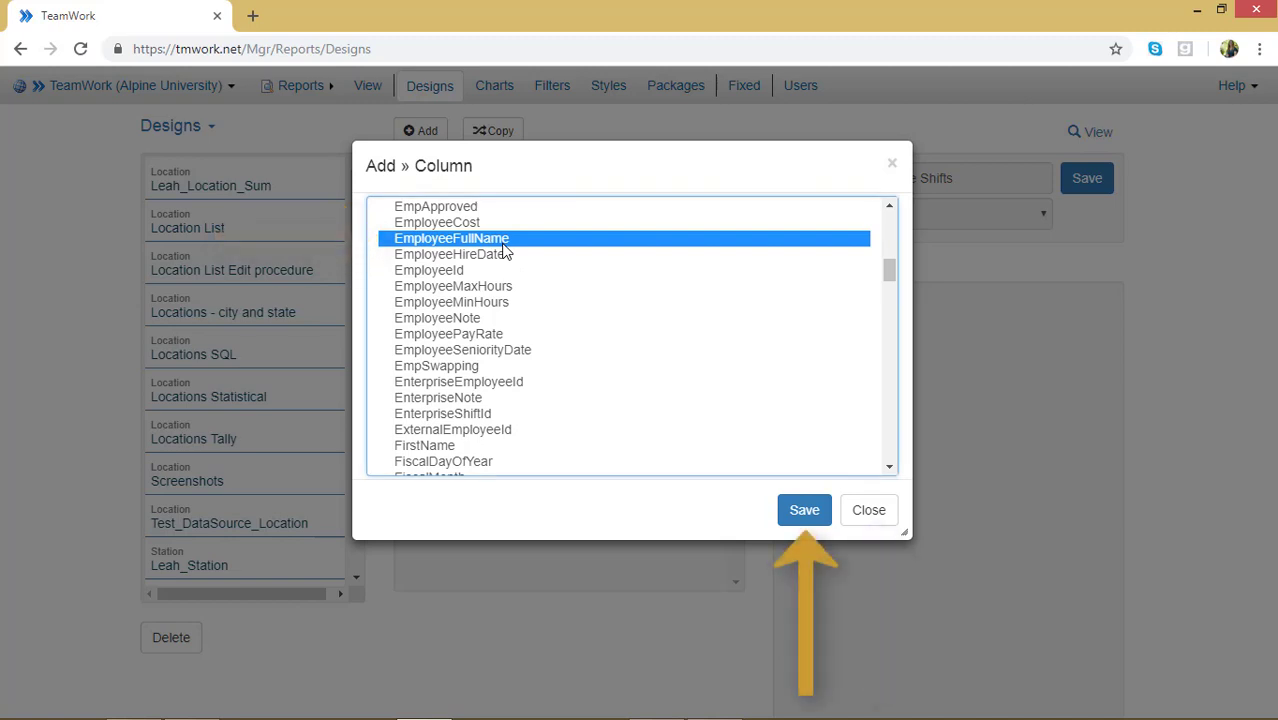
pyautogui.click(806, 511)
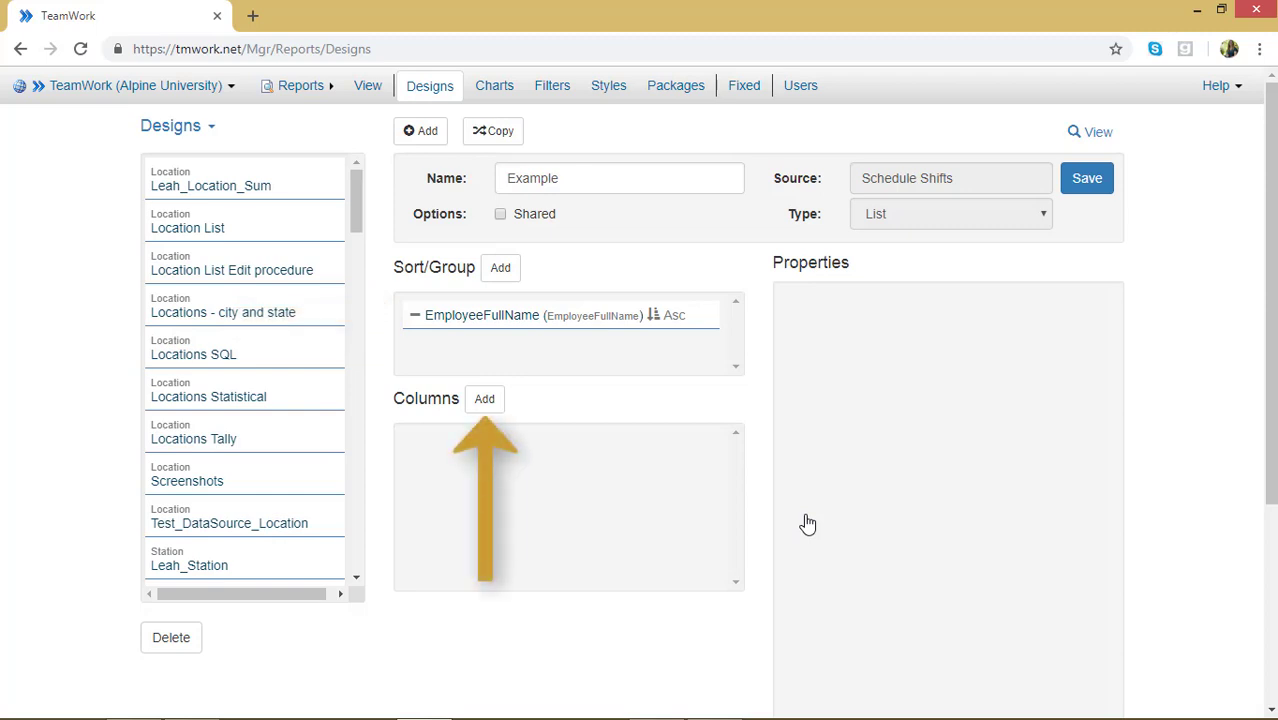
# Step: Add the fields Date, EmployeeFullName, Hours, ShiftEnd and ShiftStart as columns of the Example design
pyautogui.click(492, 403)
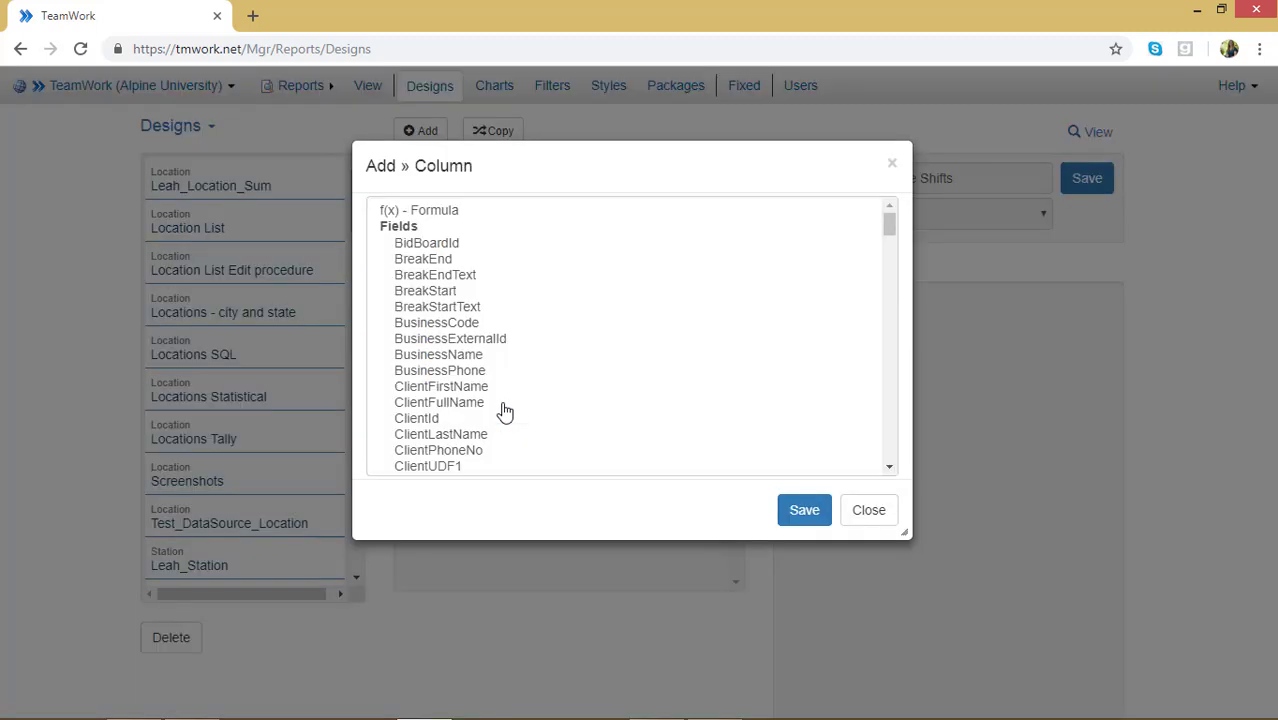
pyautogui.scroll(-3, 505, 410)
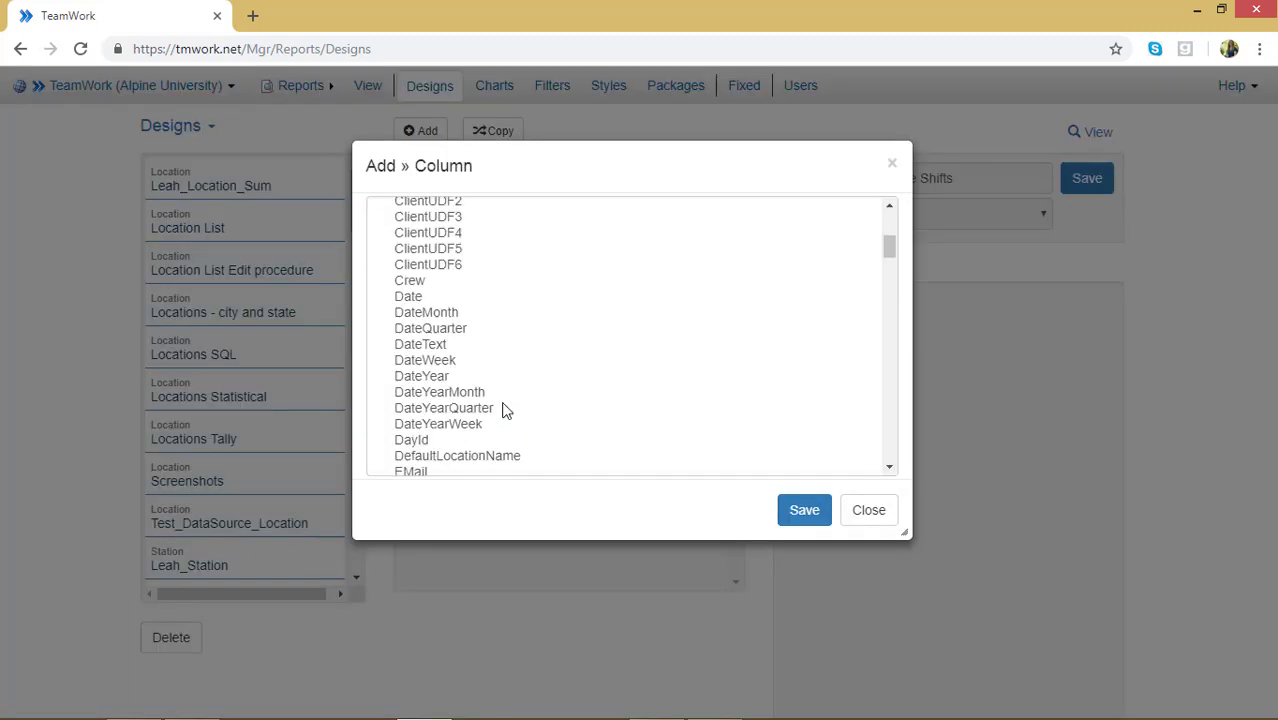
pyautogui.click(416, 300)
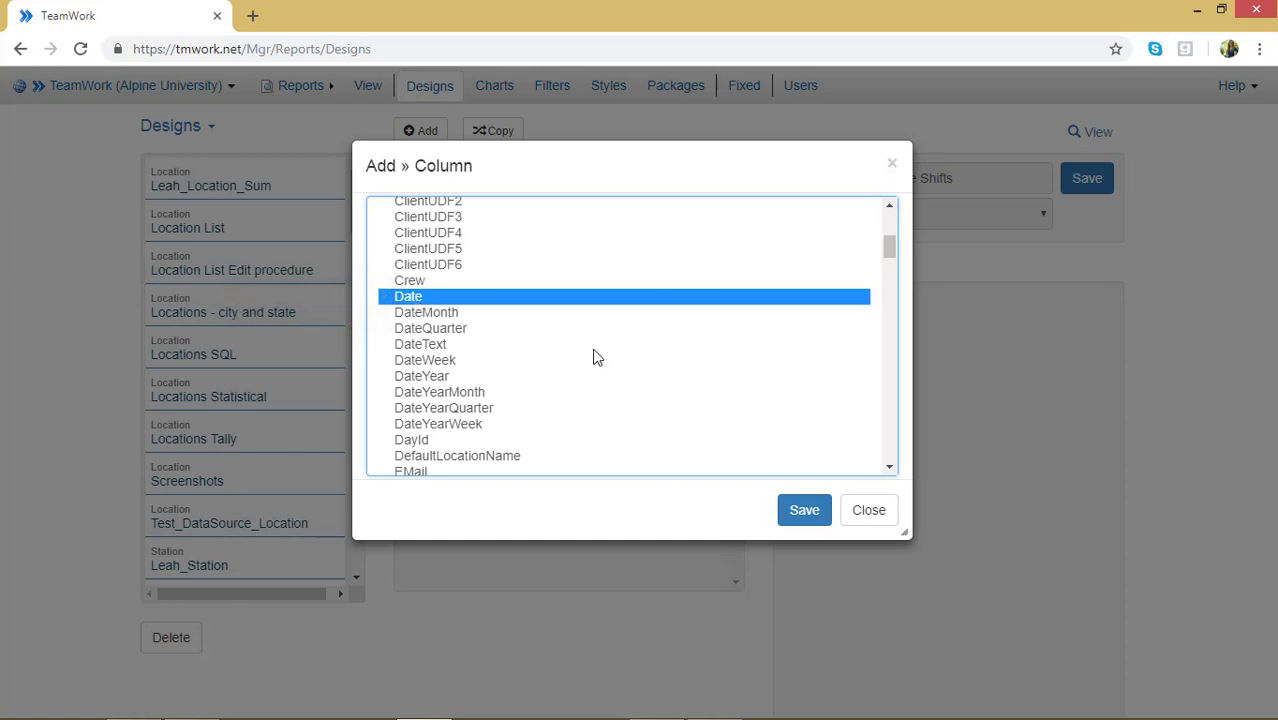
pyautogui.scroll(-3, 593, 357)
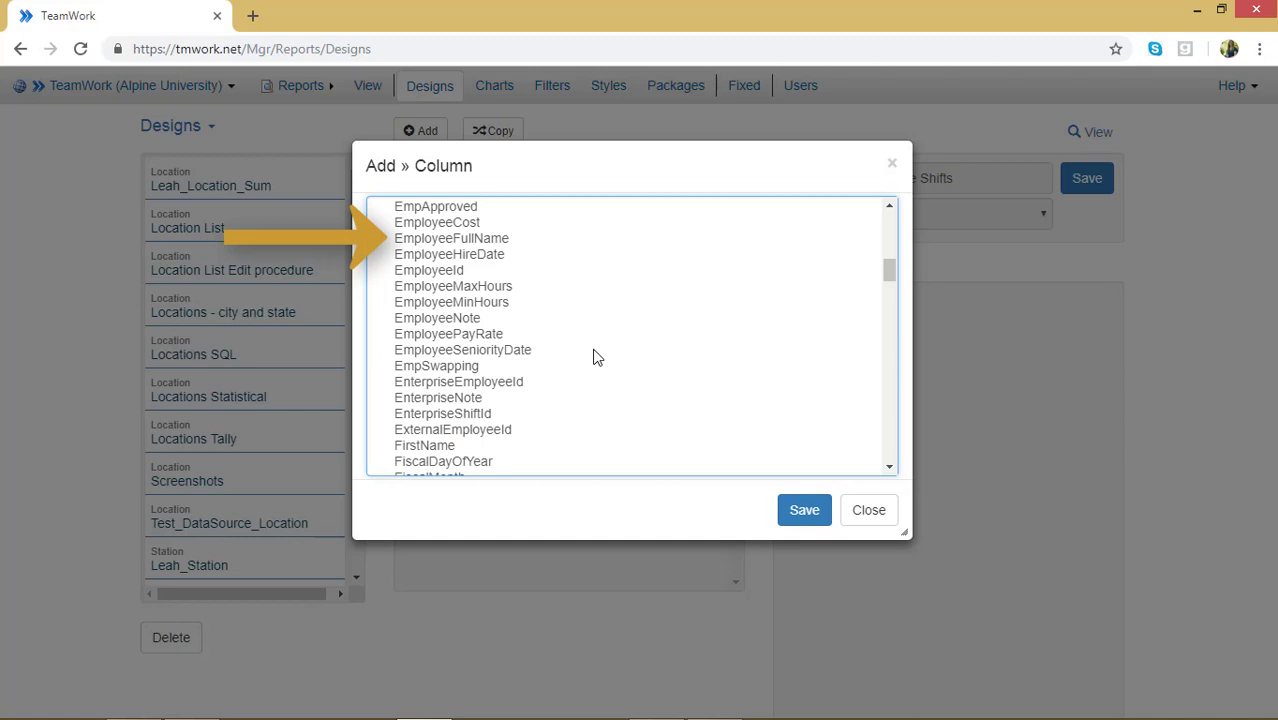
pyautogui.click(490, 241)
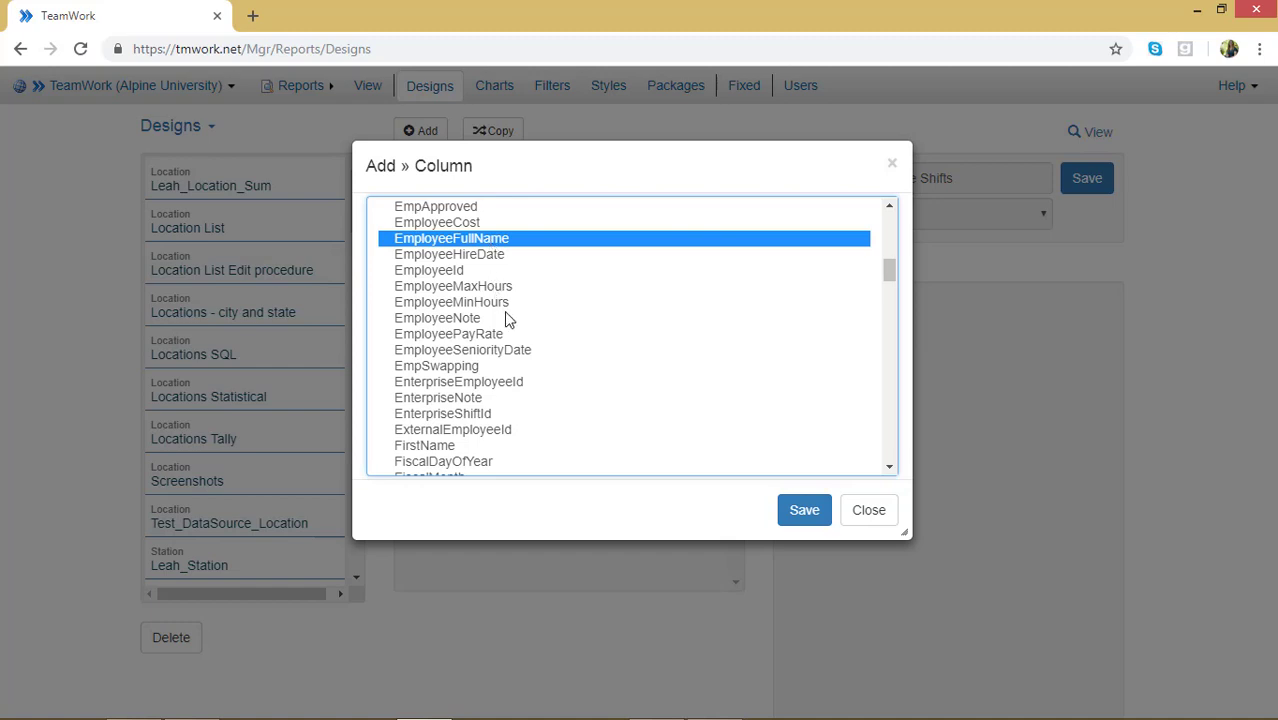
pyautogui.scroll(-3, 521, 320)
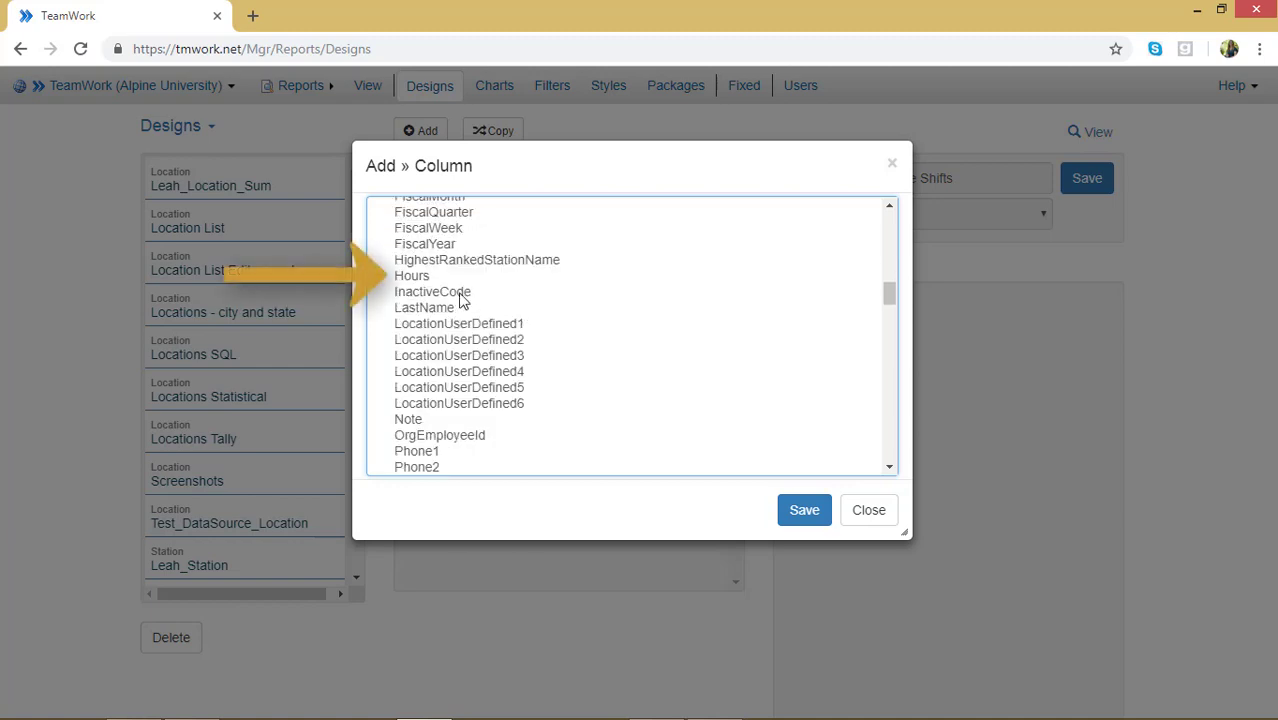
pyautogui.click(433, 284)
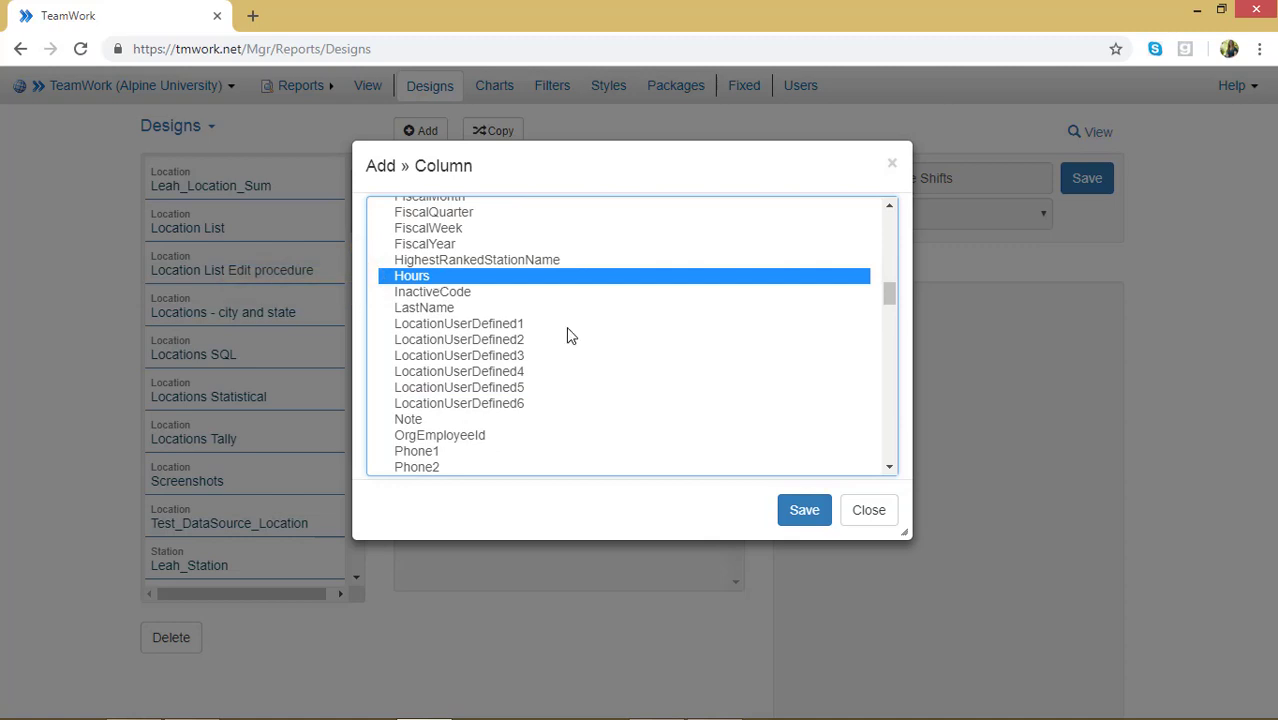
pyautogui.scroll(-5, 567, 328)
pyautogui.scroll(1, 567, 328)
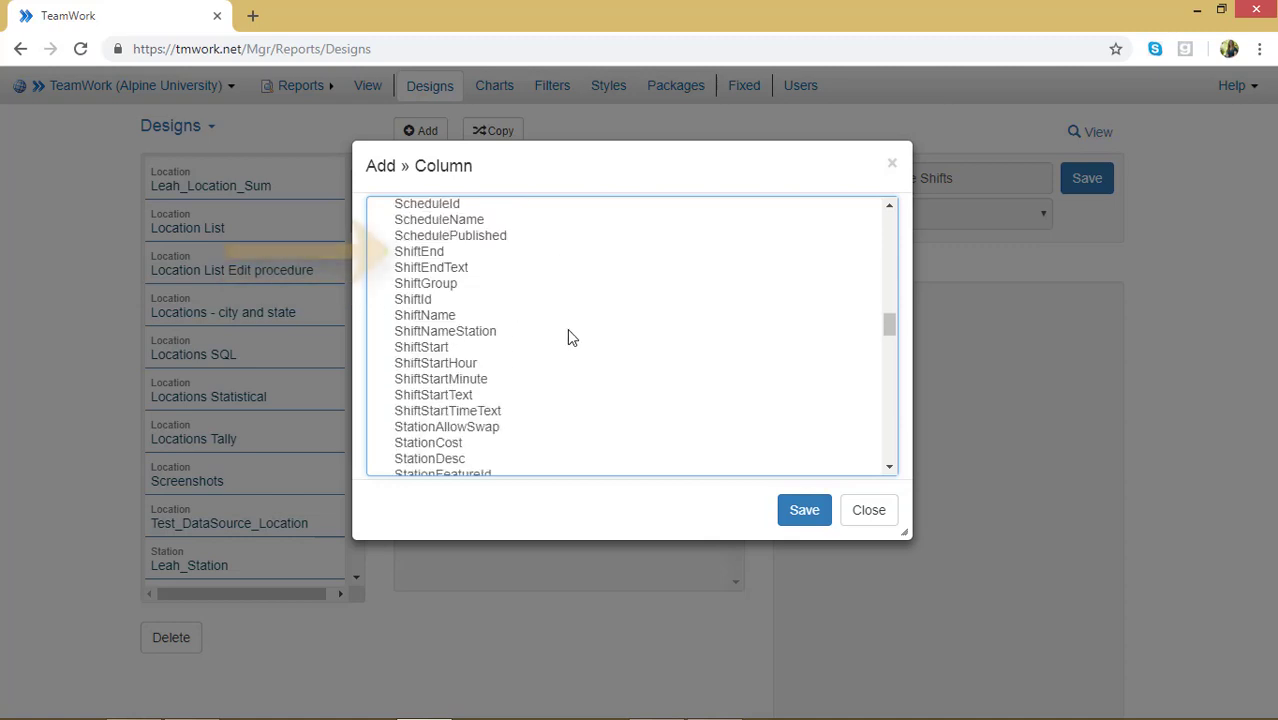
pyautogui.click(436, 255)
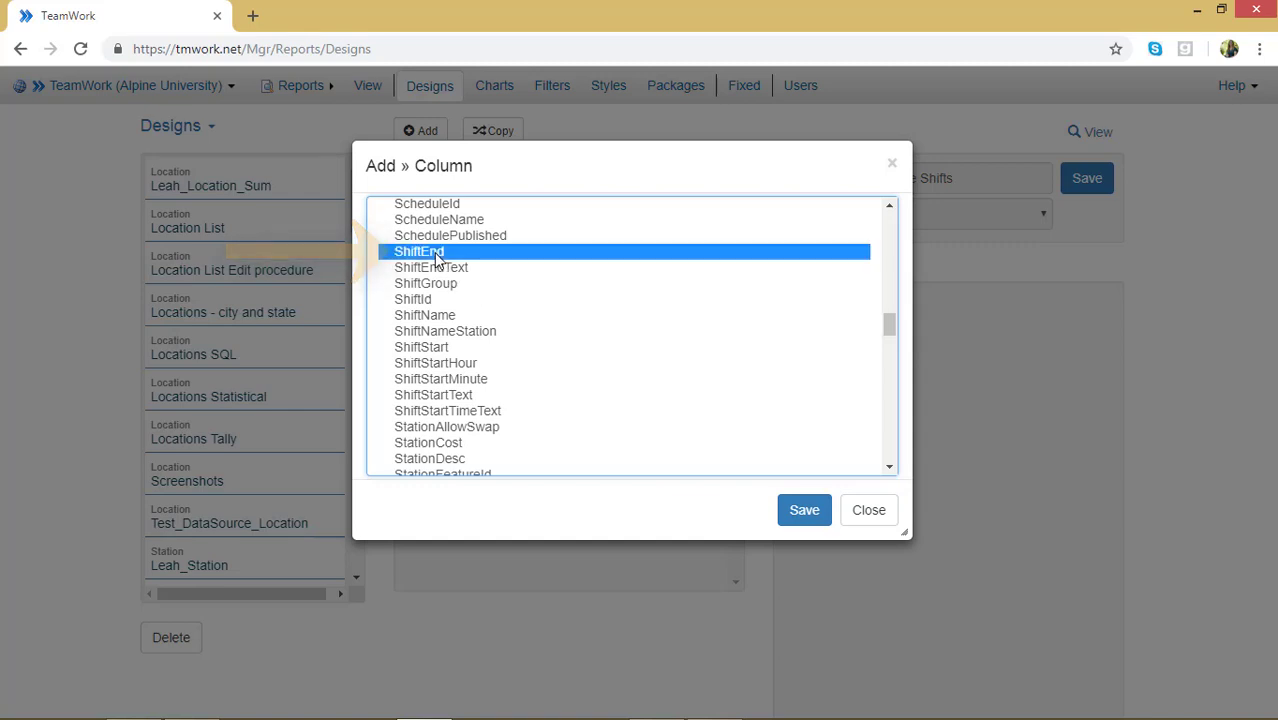
pyautogui.keyDown('ctrl'); pyautogui.click(446, 347); pyautogui.keyUp('ctrl')
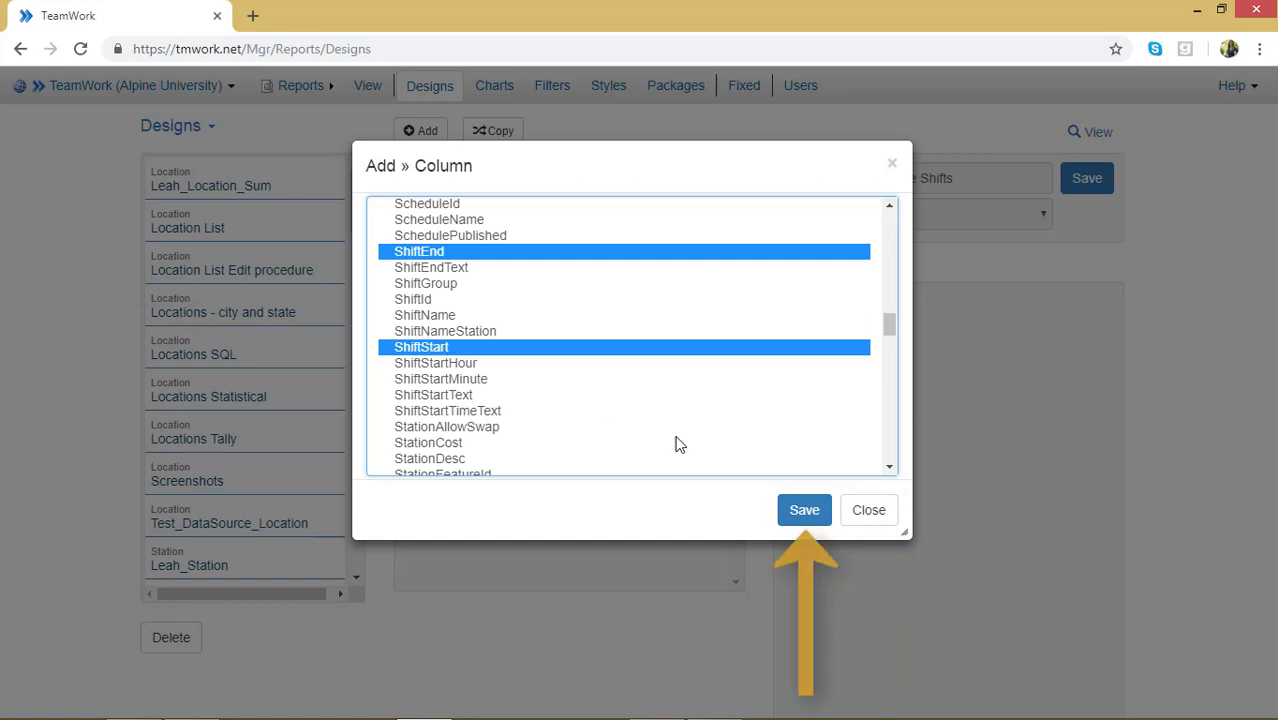
pyautogui.click(805, 510)
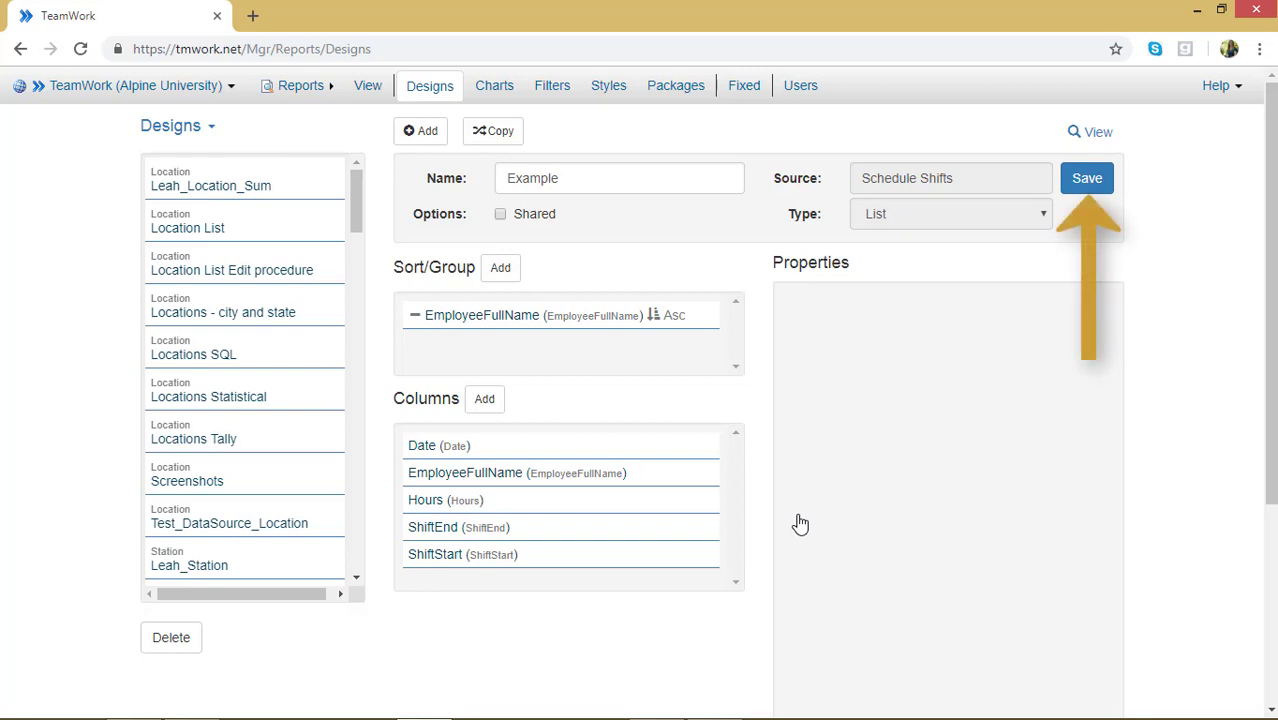
# Step: Save the Example design as Shared and give the fourth listed user View access to it
pyautogui.click(1088, 180)
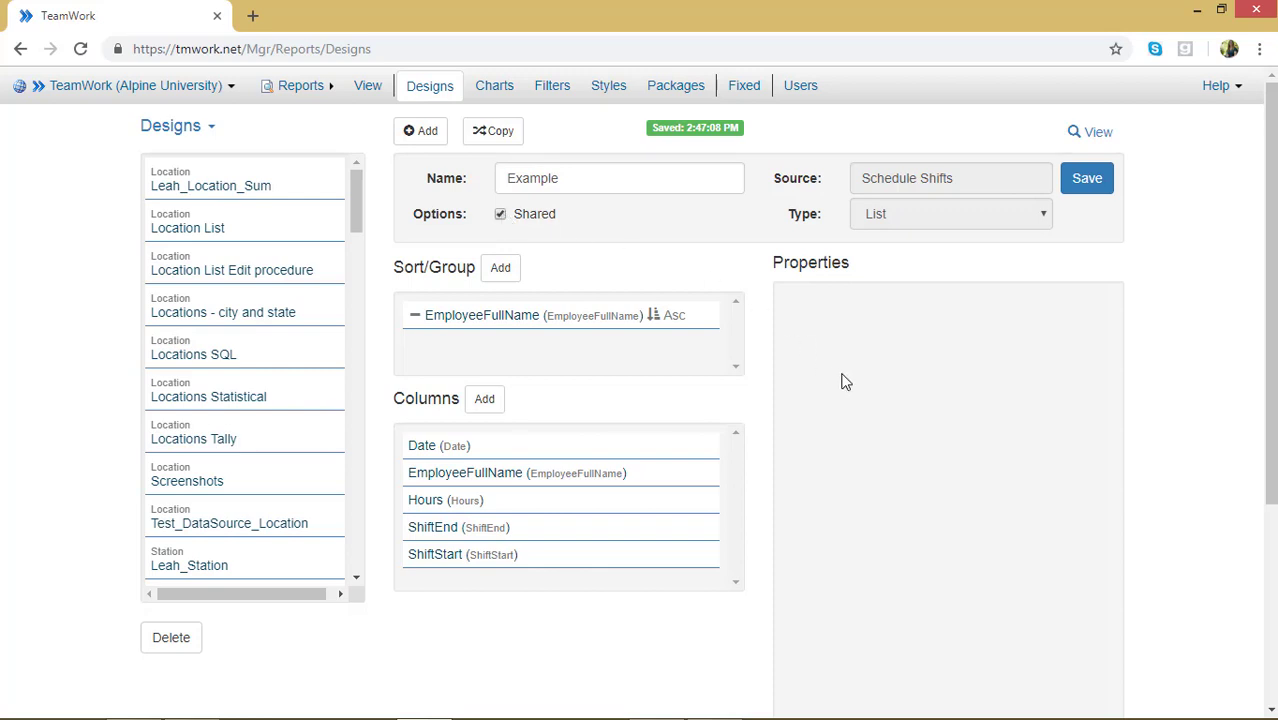
pyautogui.scroll(-3, 841, 380)
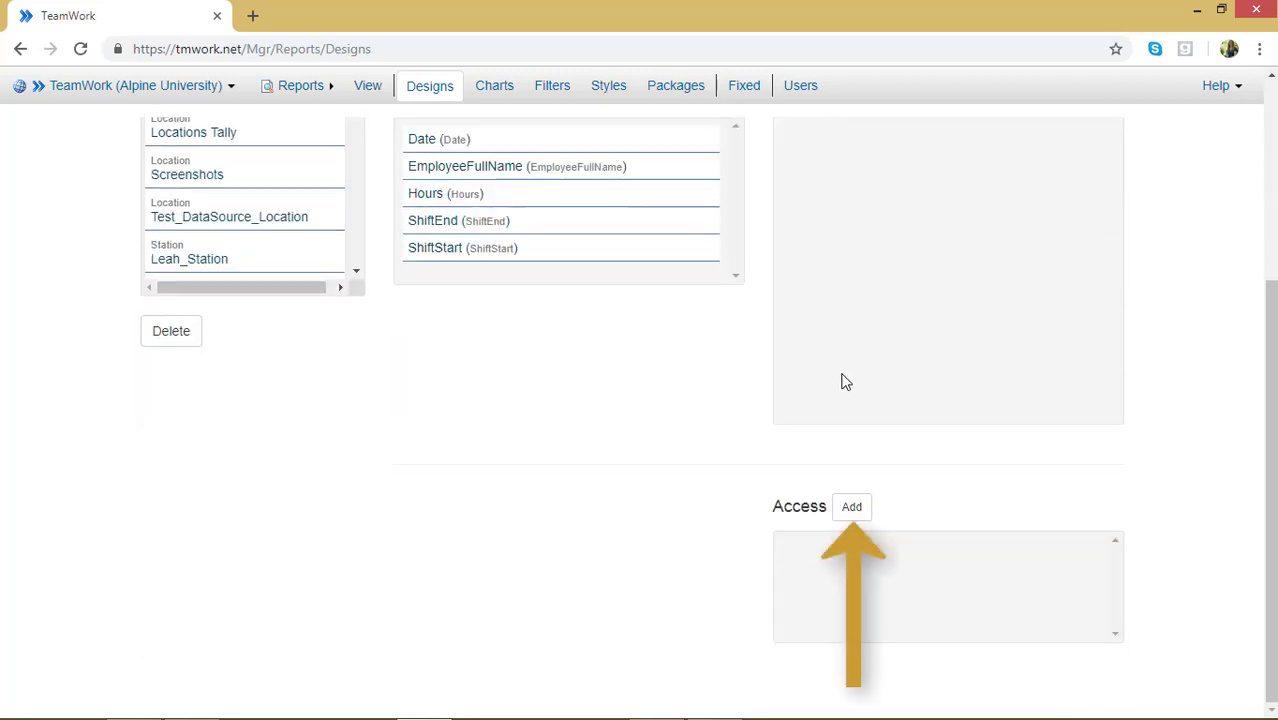
pyautogui.click(860, 510)
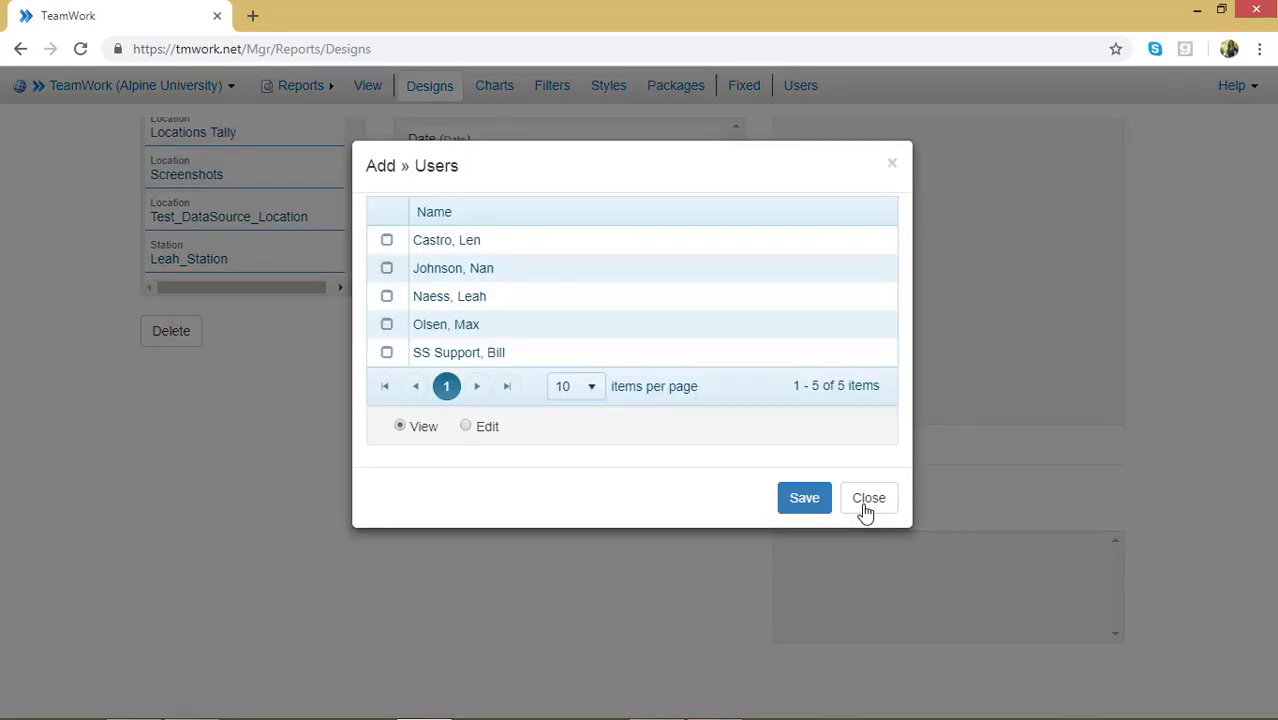
pyautogui.click(387, 324)
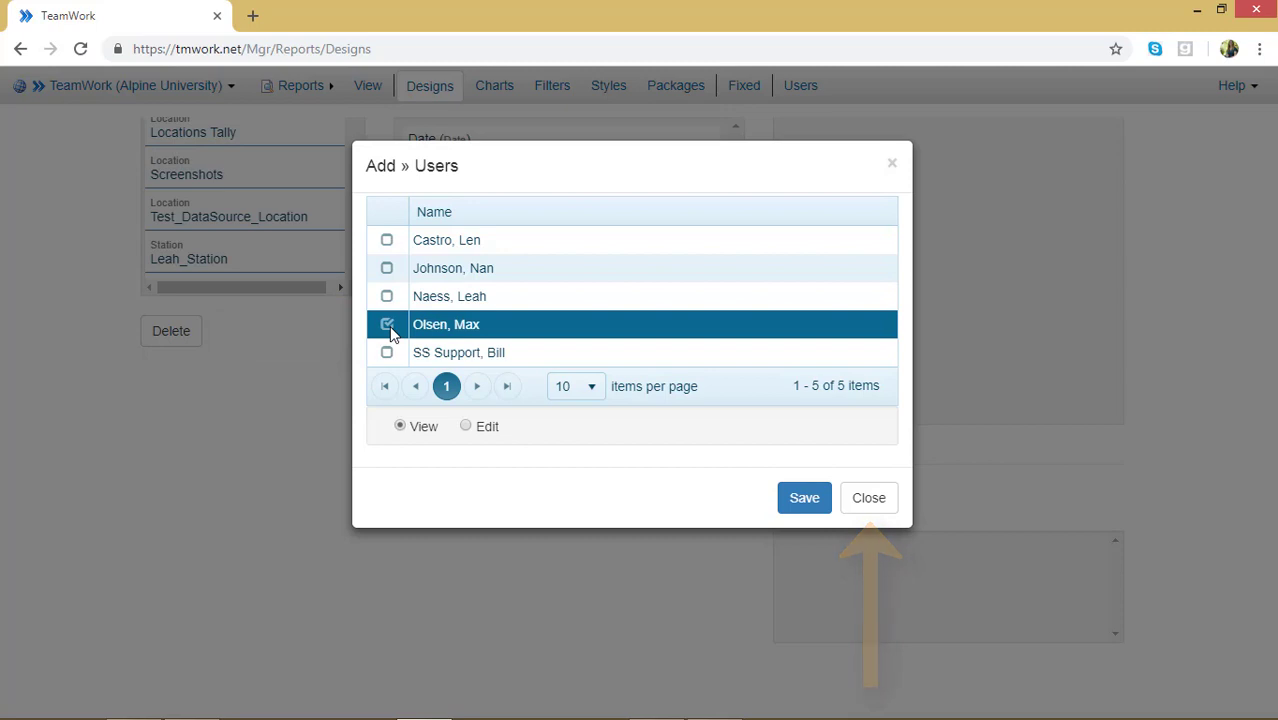
pyautogui.click(800, 505)
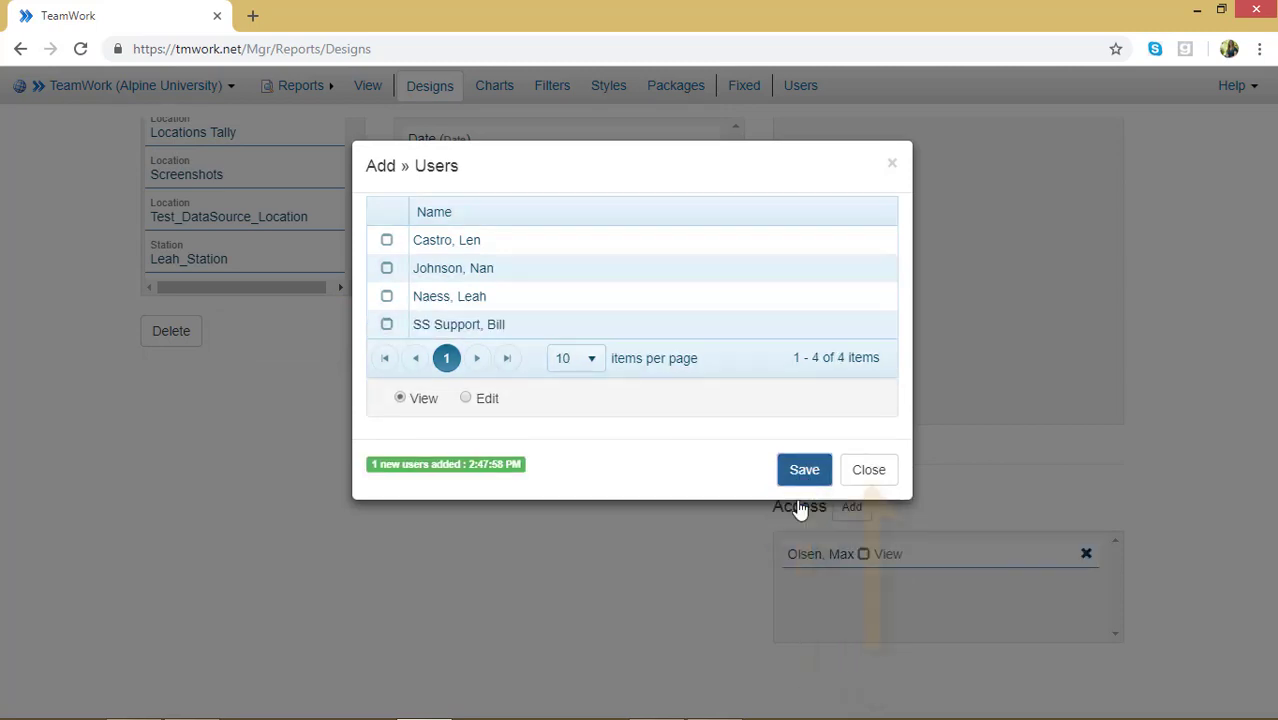
pyautogui.click(866, 469)
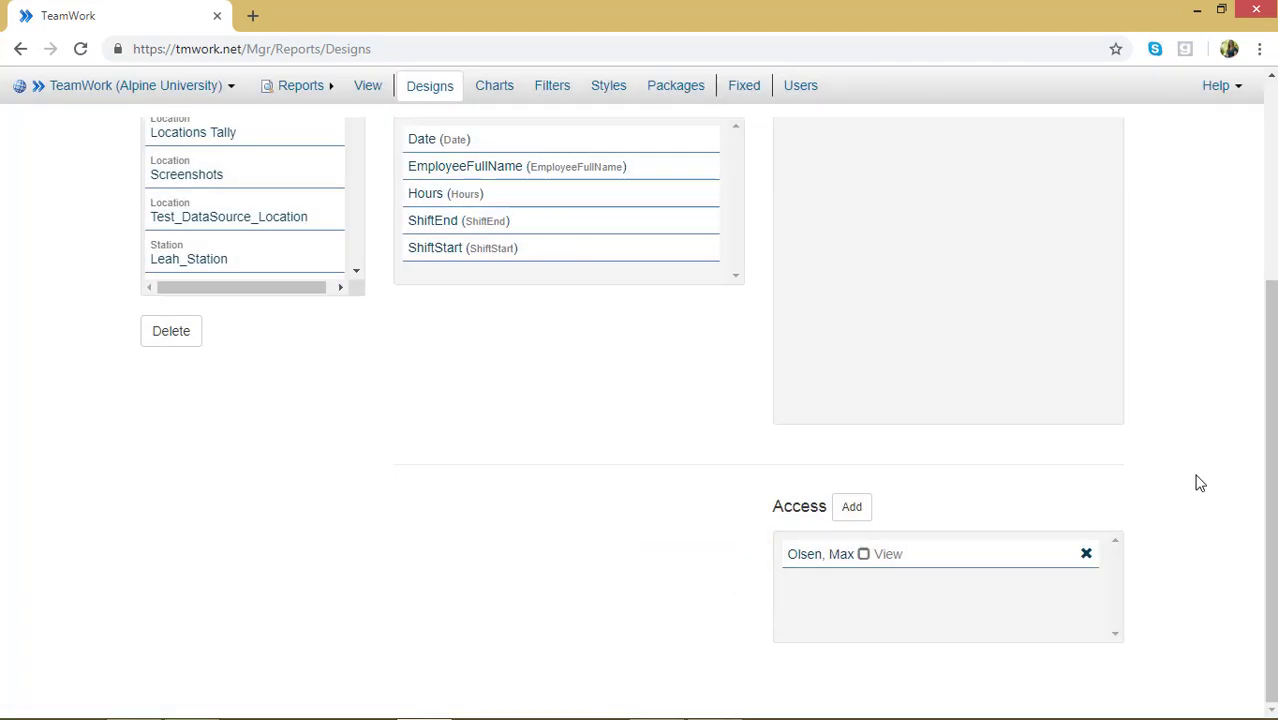
# Step: Save the Example design again and view the resulting report
pyautogui.scroll(3, 1198, 480)
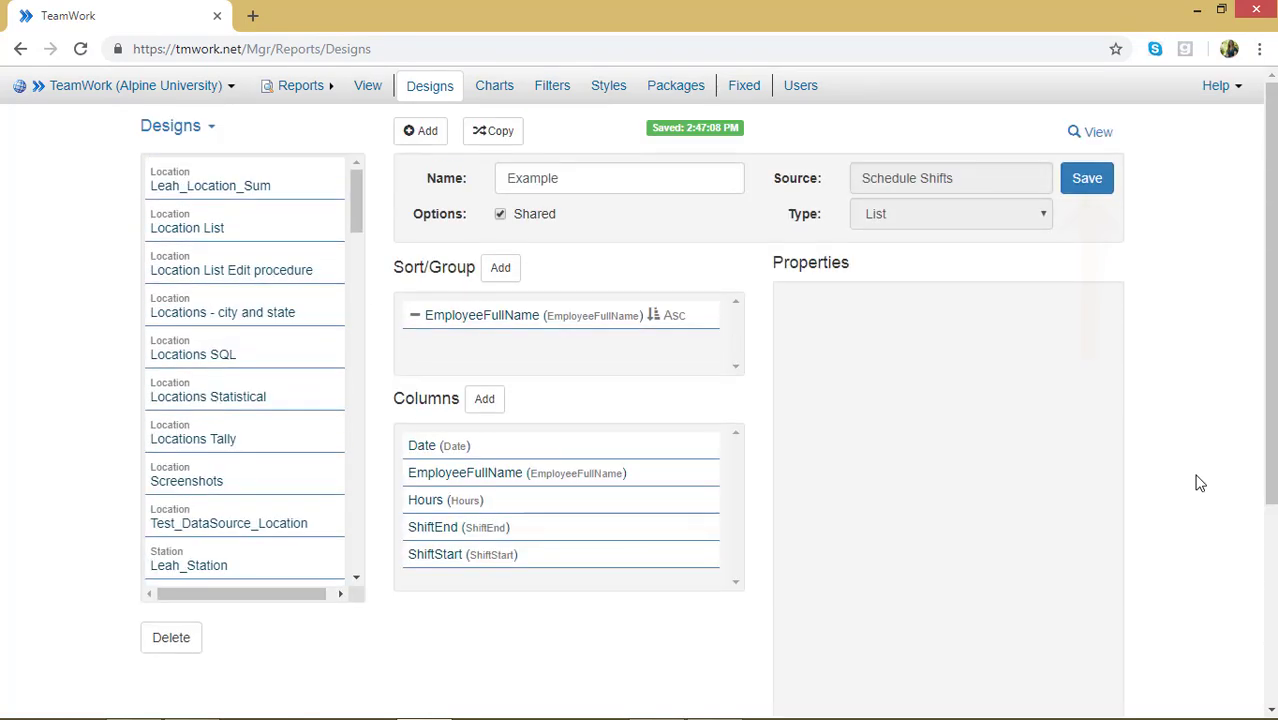
pyautogui.click(1087, 178)
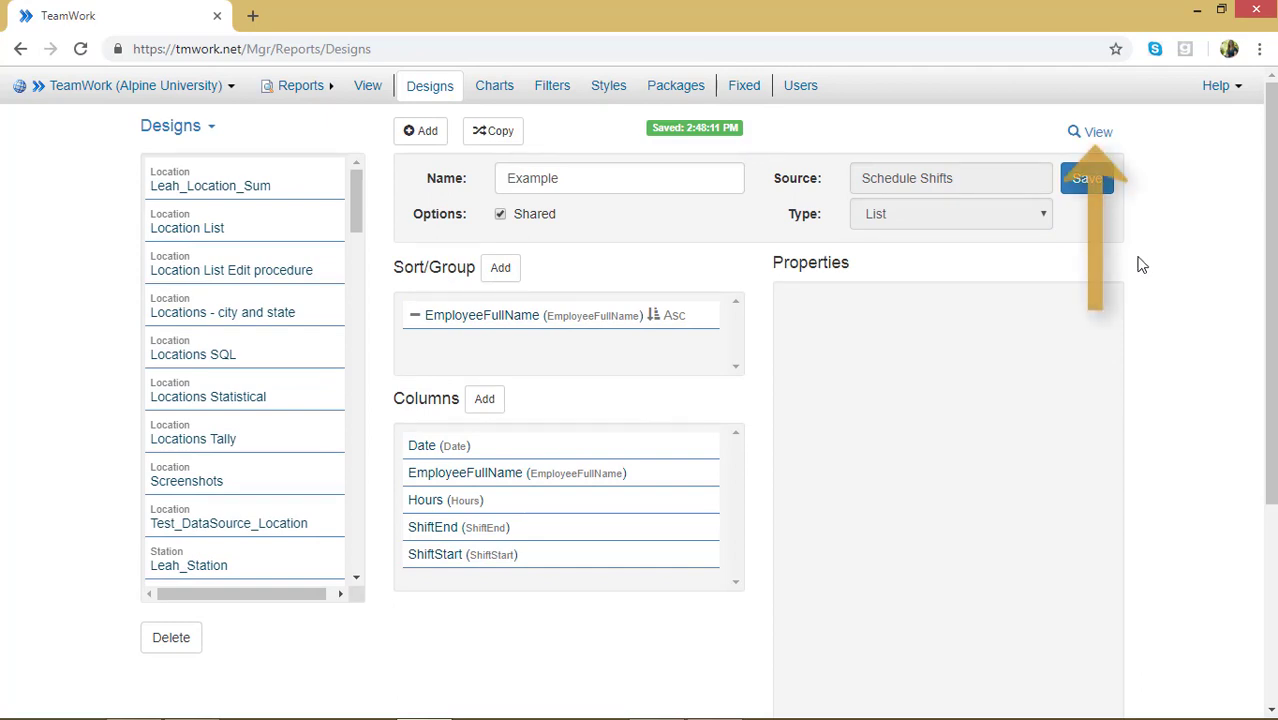
pyautogui.click(1092, 131)
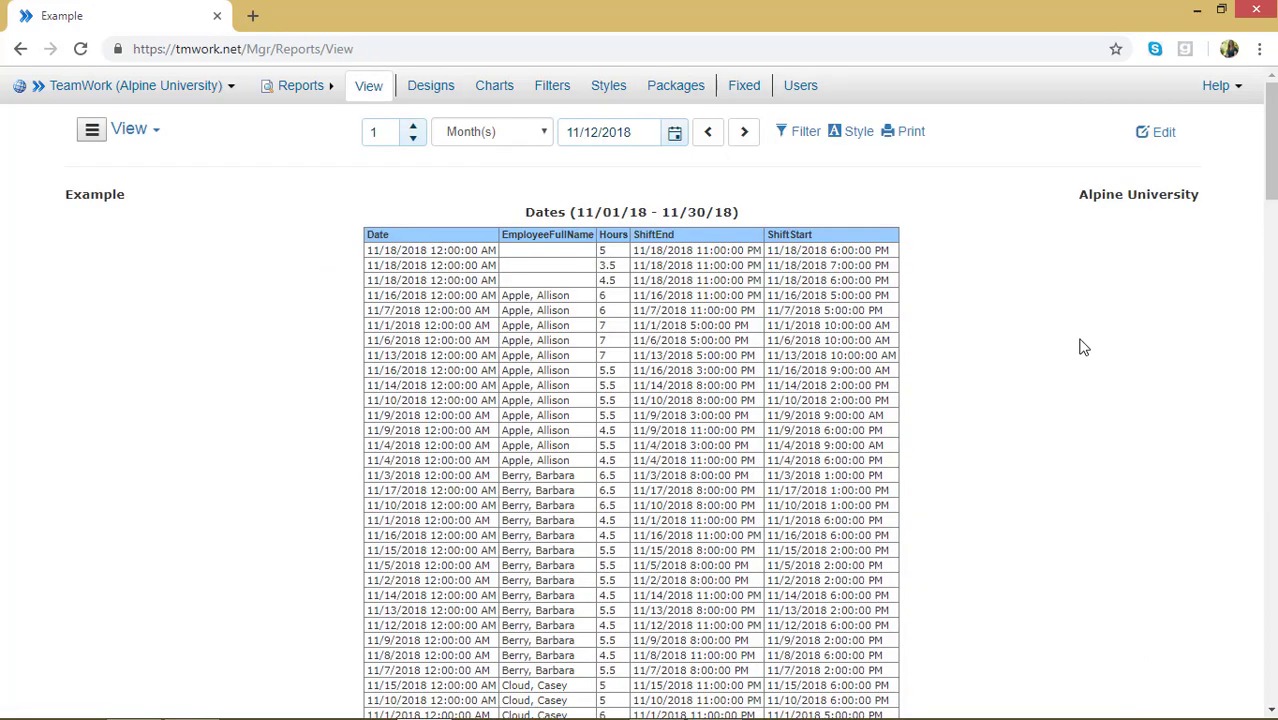